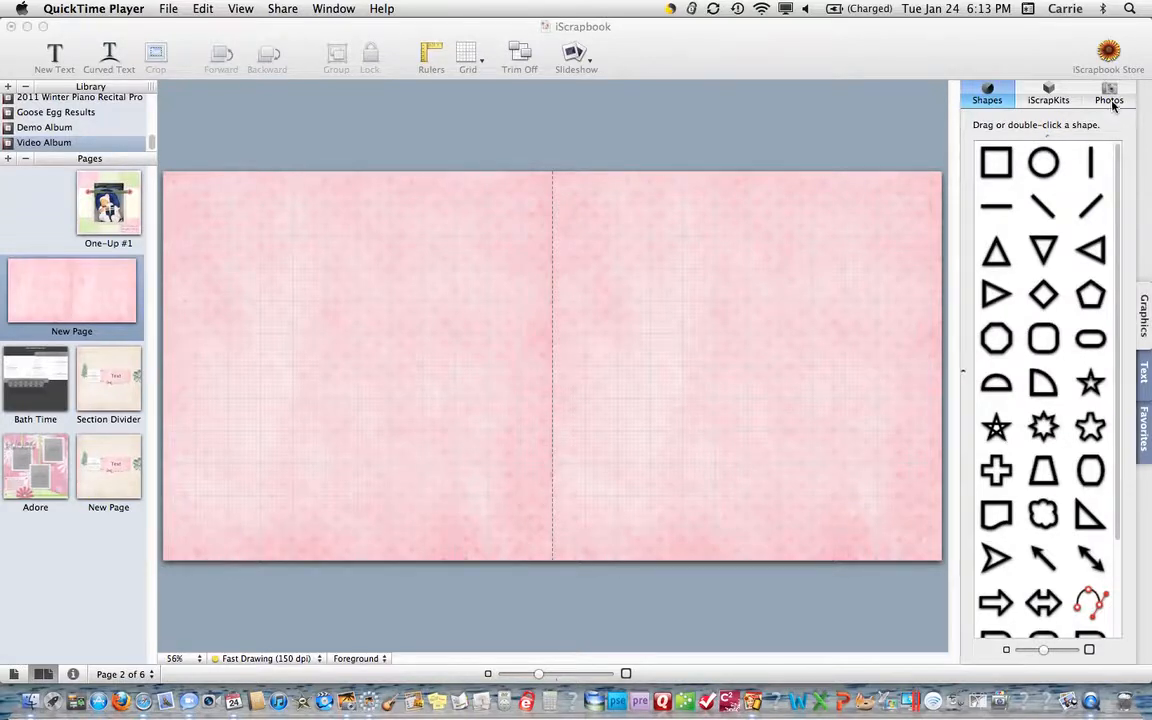
Place photo 827050-R1-14-11 from the 2000 album on the left page, shrinking it to fit near the page's lower right corner
{"action": "left_click", "coordinate": [1108, 100]}
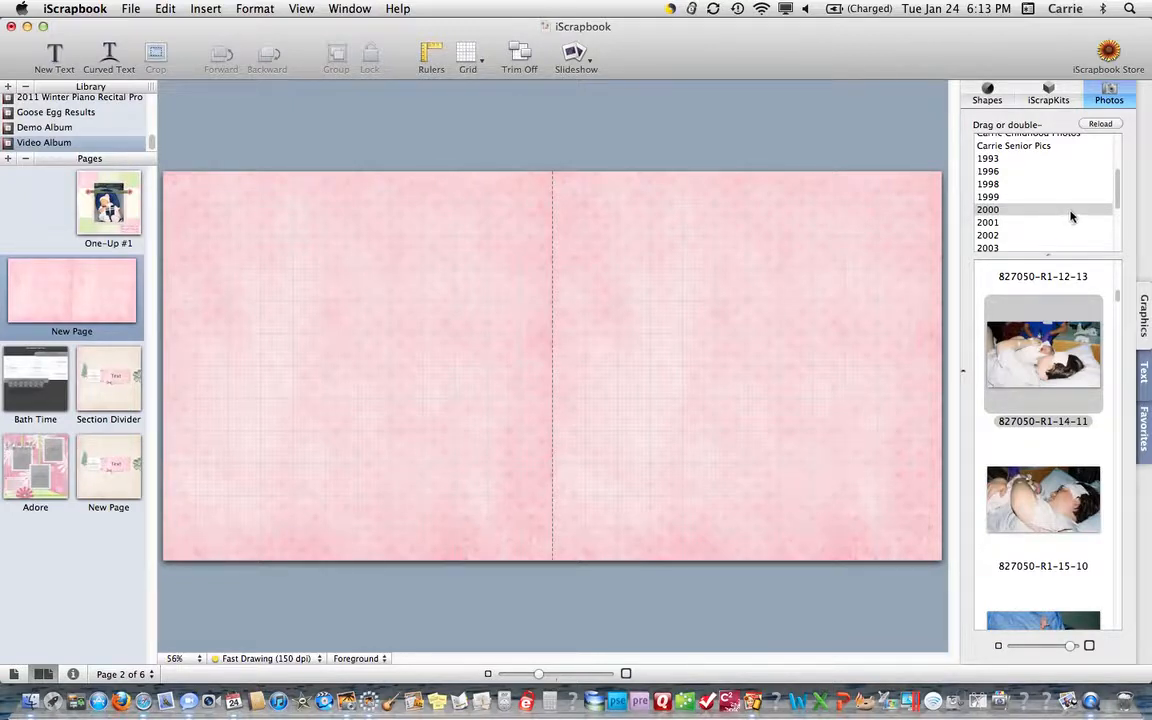
{"action": "left_click_drag", "start_coordinate": [1116, 195], "coordinate": [1088, 206]}
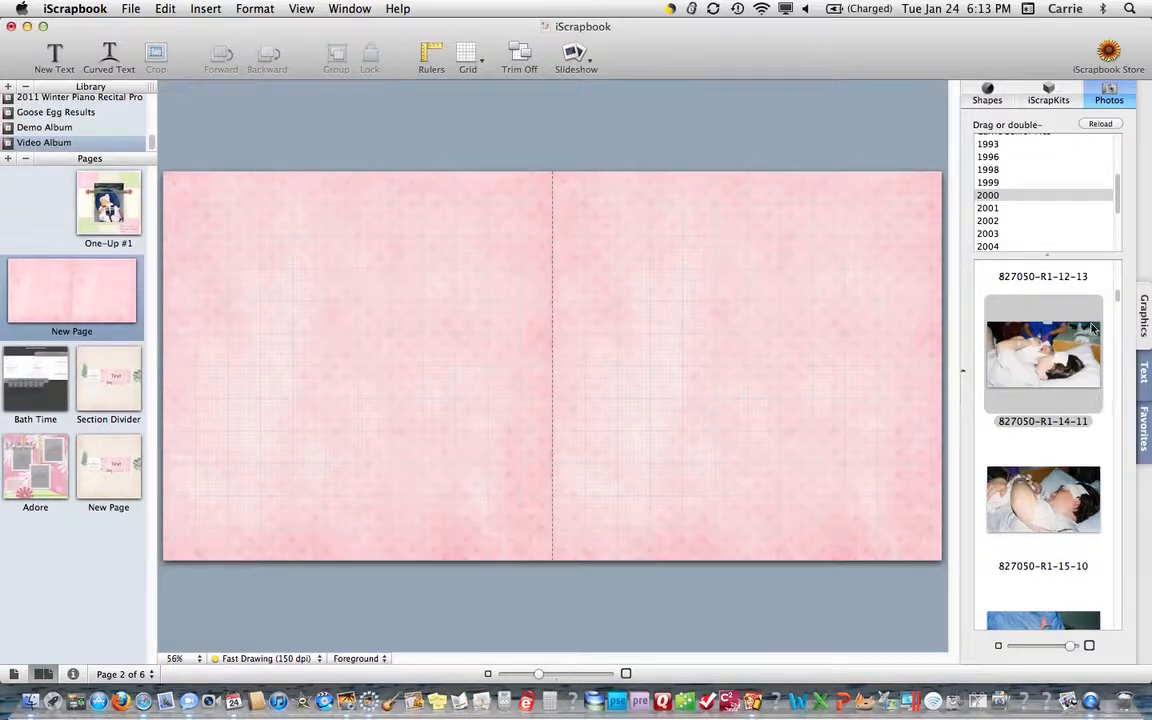
{"action": "left_click_drag", "start_coordinate": [1025, 354], "coordinate": [470, 415]}
{"action": "left_click_drag", "start_coordinate": [378, 367], "coordinate": [424, 313]}
{"action": "left_click_drag", "start_coordinate": [242, 213], "coordinate": [350, 449]}
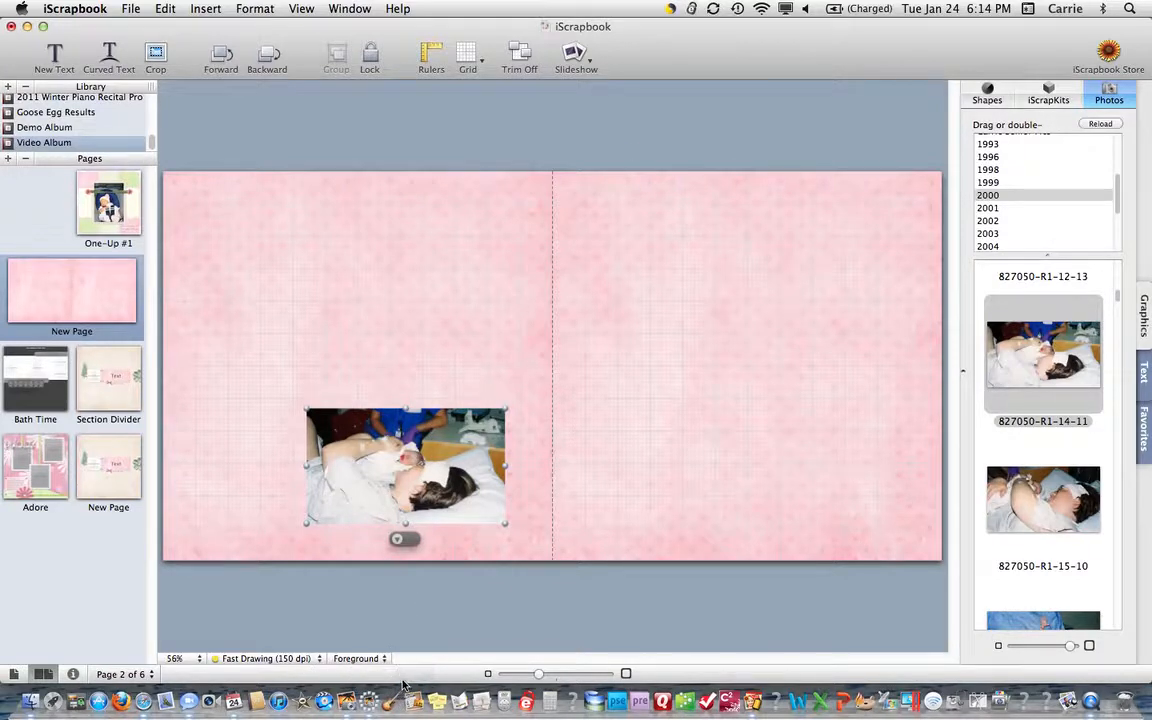
Add photo 827050-R1-06-19 from the iPhoto library to the spread, shrinking it to fit the upper part of the right page
{"action": "left_click", "coordinate": [345, 700]}
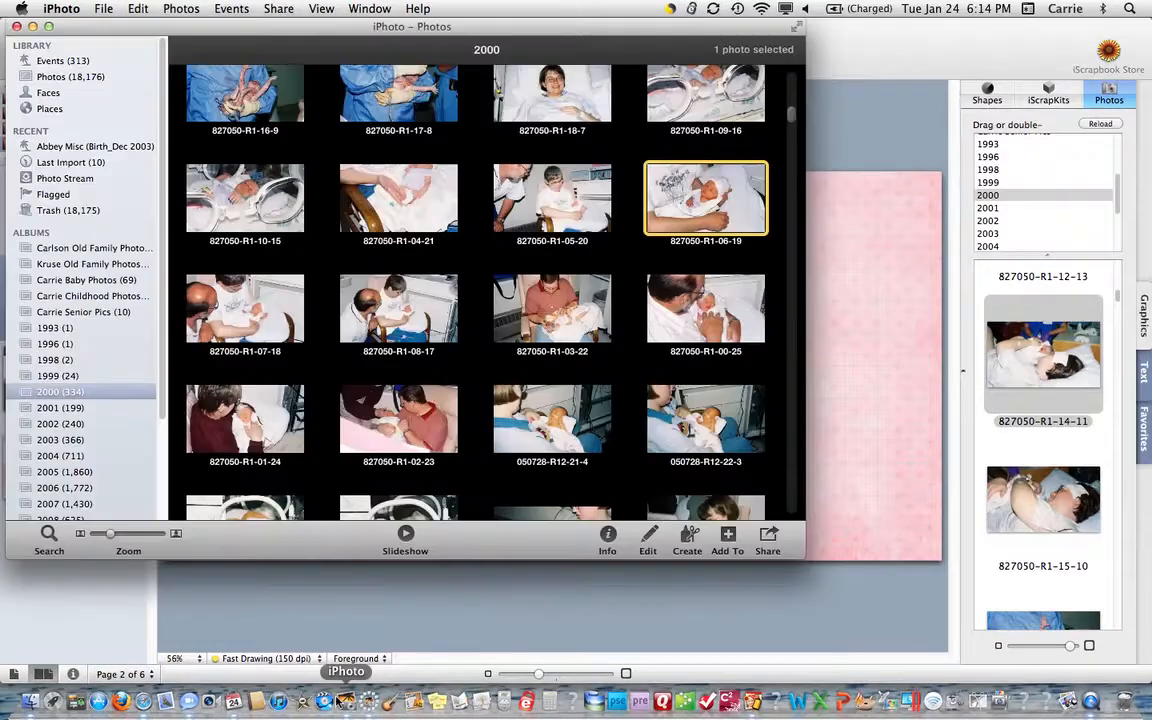
{"action": "left_click_drag", "start_coordinate": [685, 187], "coordinate": [815, 311]}
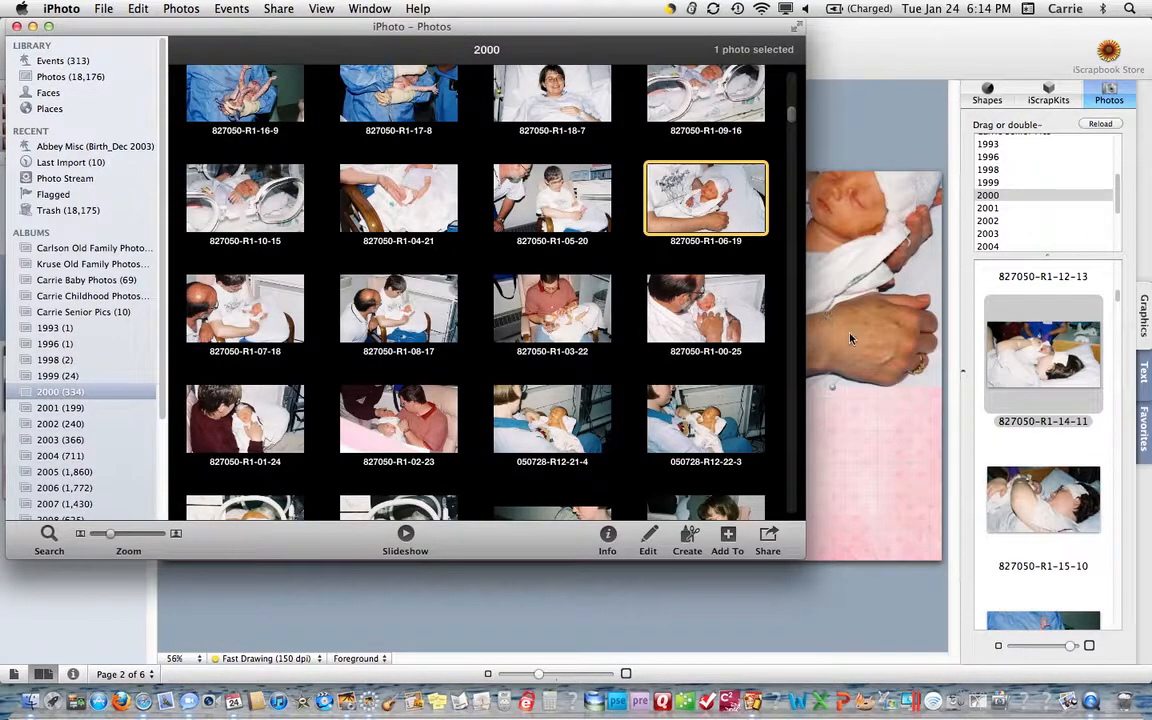
{"action": "left_click", "coordinate": [876, 447]}
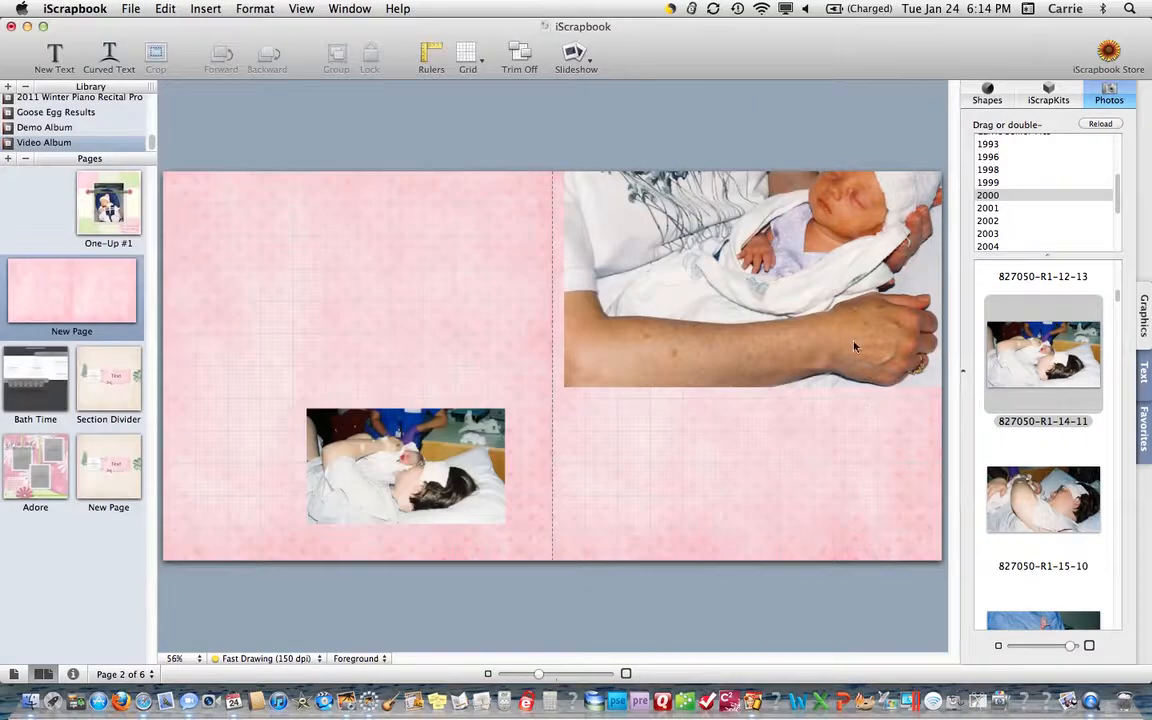
{"action": "left_click_drag", "start_coordinate": [776, 337], "coordinate": [640, 360]}
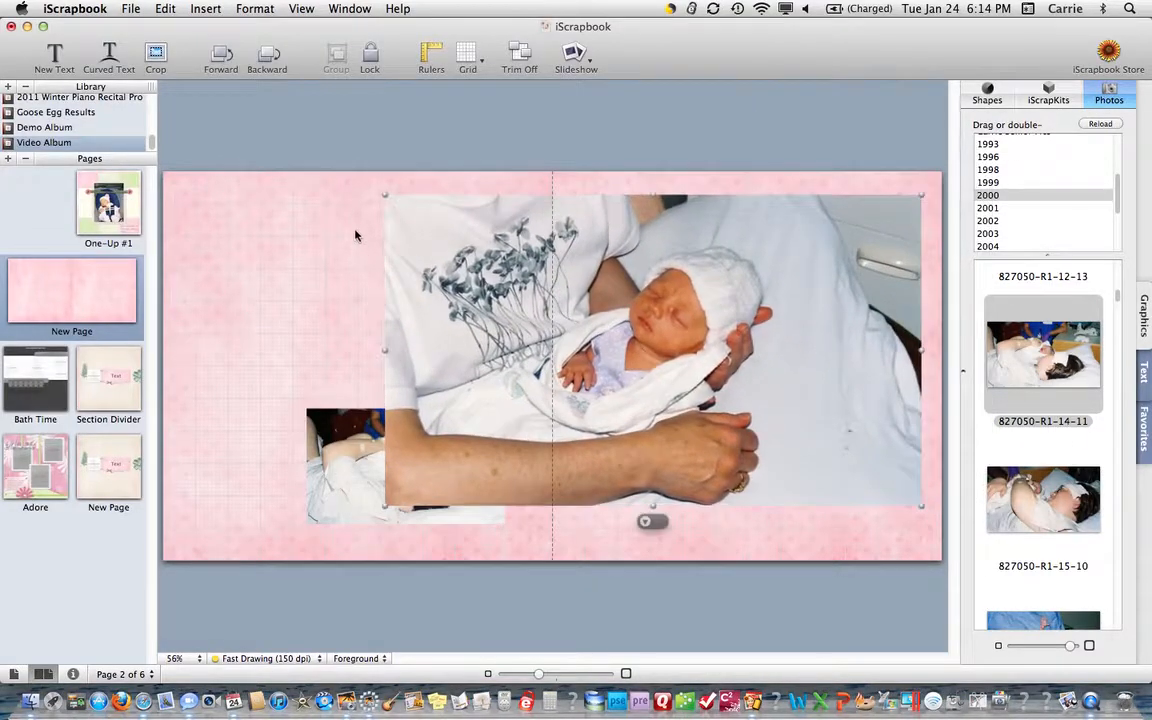
{"action": "left_click_drag", "start_coordinate": [386, 191], "coordinate": [658, 339]}
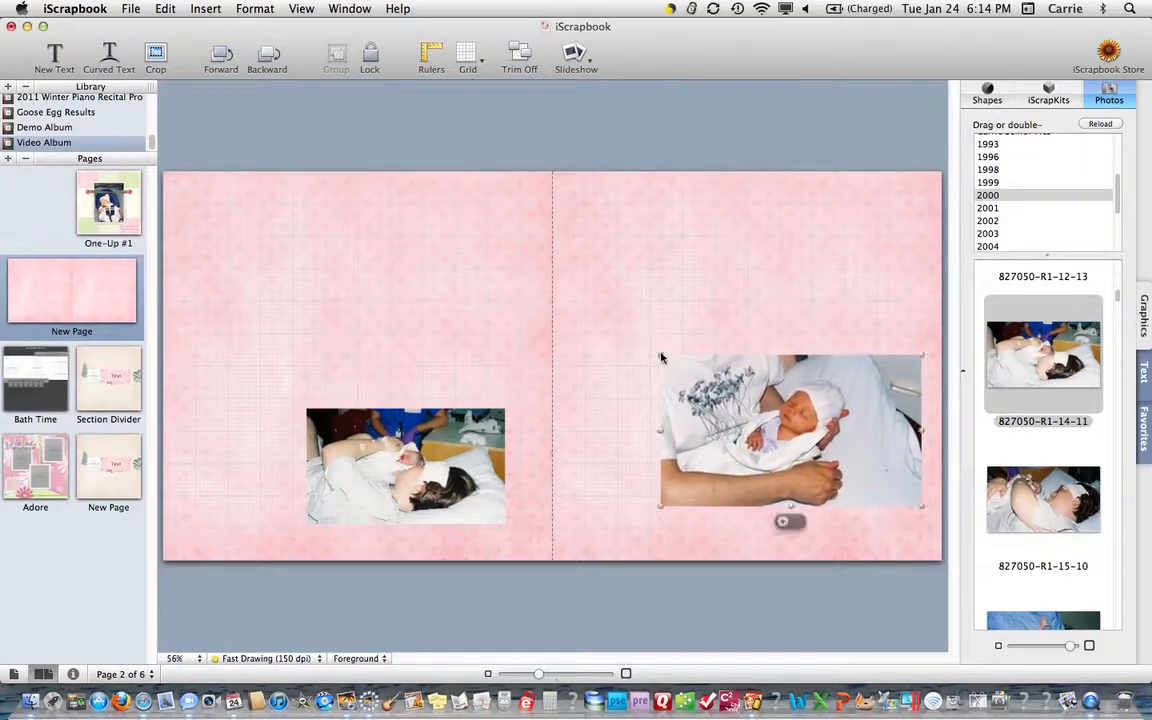
{"action": "left_click_drag", "start_coordinate": [746, 414], "coordinate": [737, 253]}
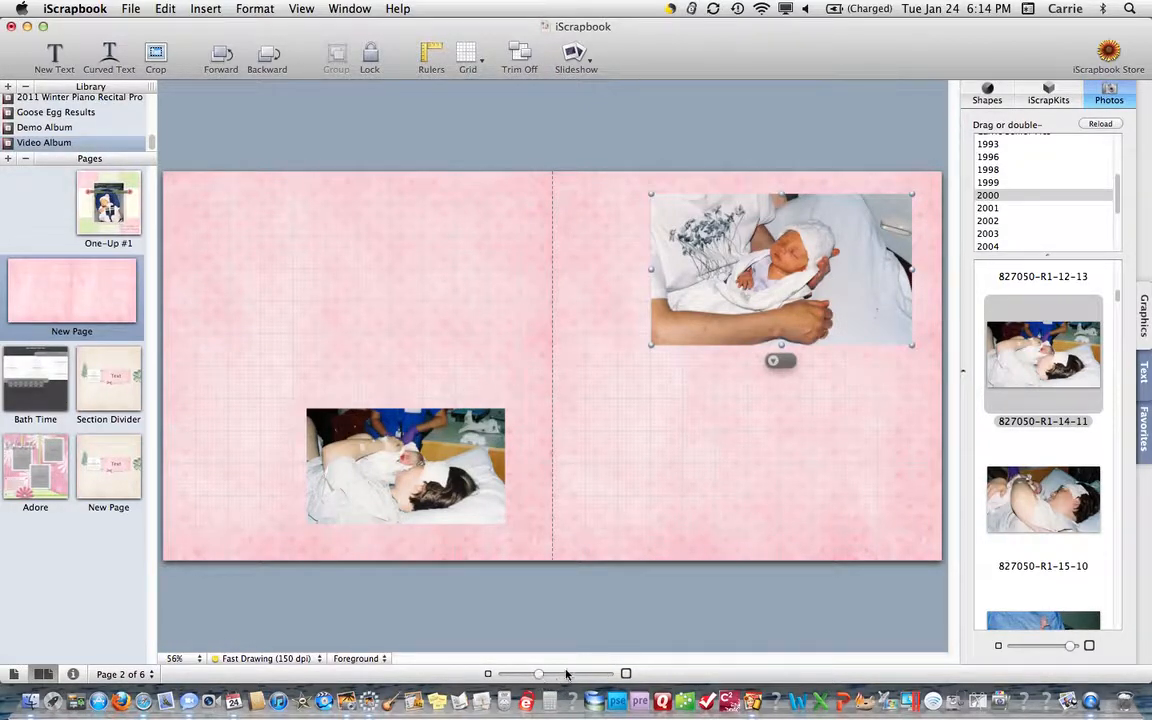
{"action": "mouse_move", "coordinate": [538, 677]}
{"action": "left_mouse_down"}
{"action": "mouse_move", "coordinate": [565, 677]}
{"action": "mouse_move", "coordinate": [543, 677]}
{"action": "left_mouse_up"}
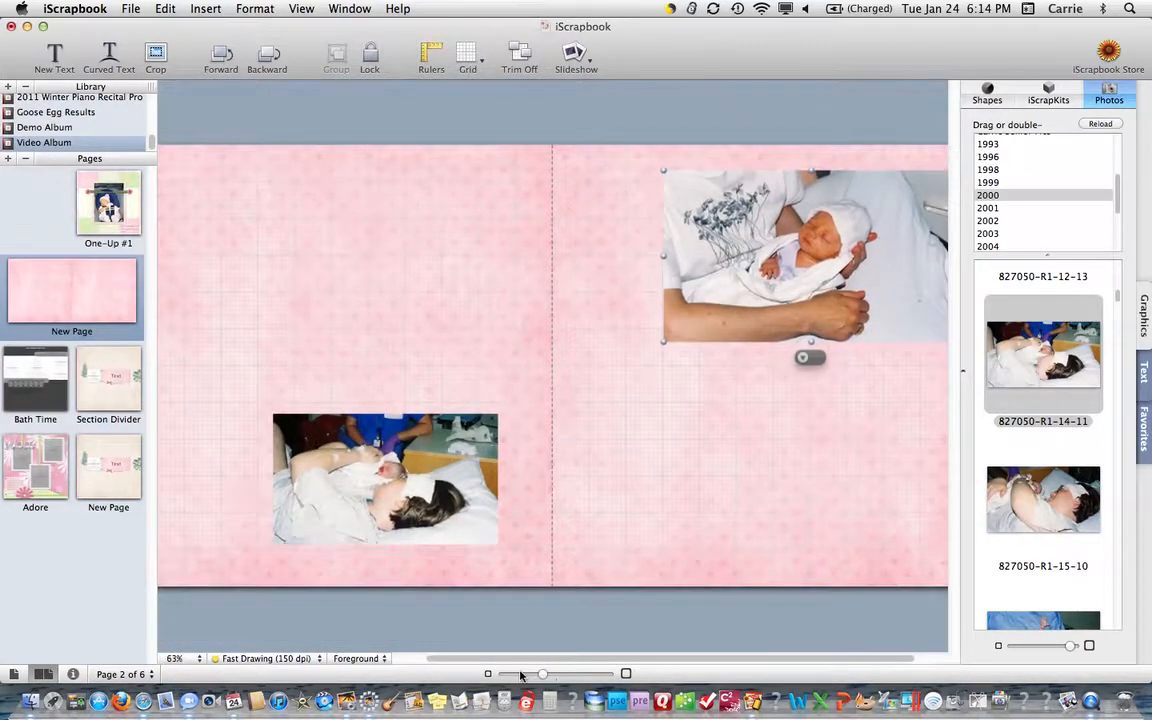
{"action": "left_click", "coordinate": [301, 8]}
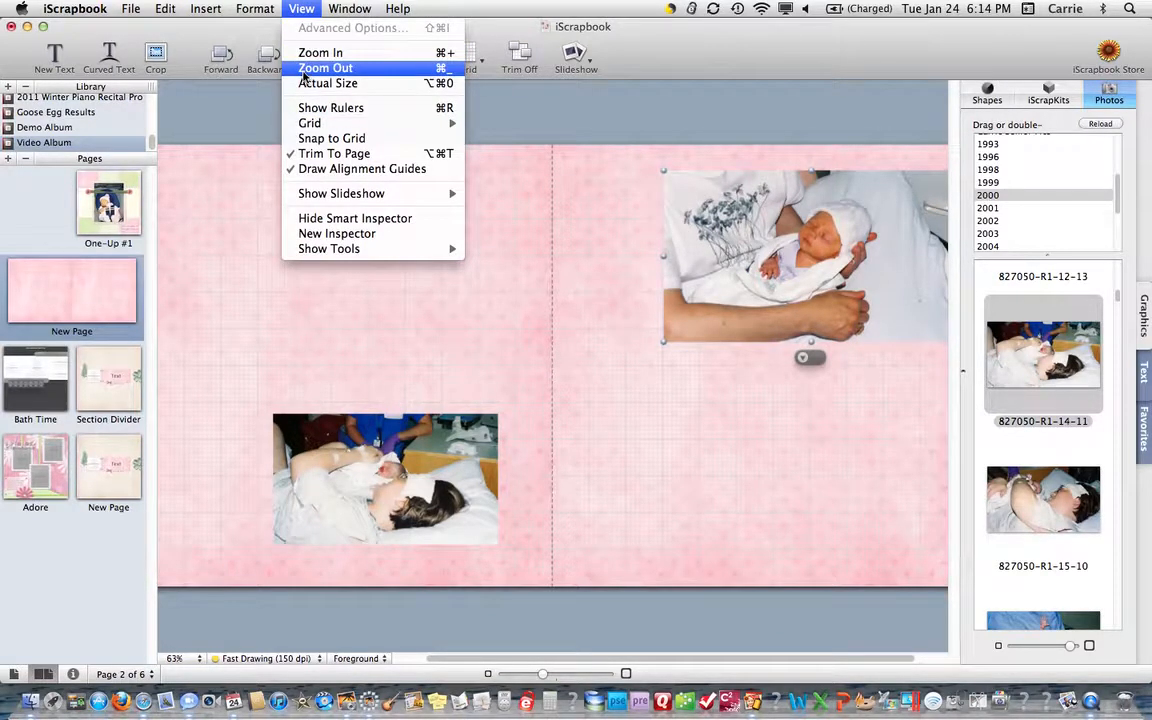
{"action": "left_click", "coordinate": [300, 9]}
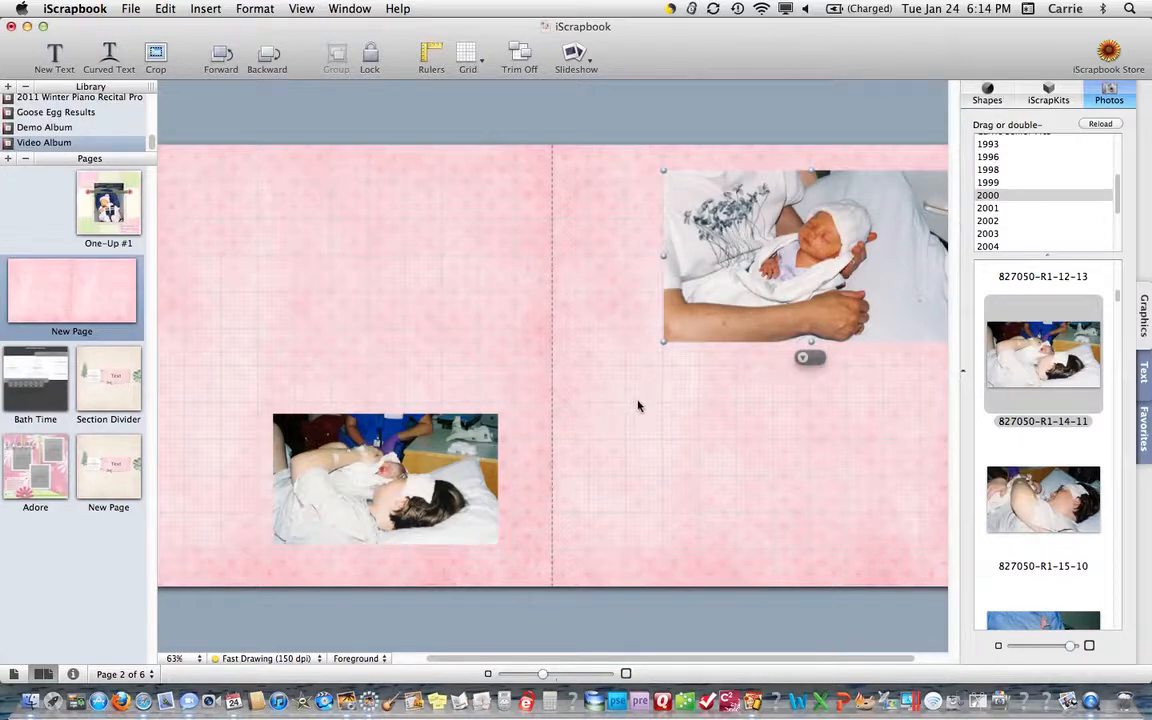
{"action": "scroll", "coordinate": [638, 405], "scroll_direction": "up", "scroll_amount": 1}
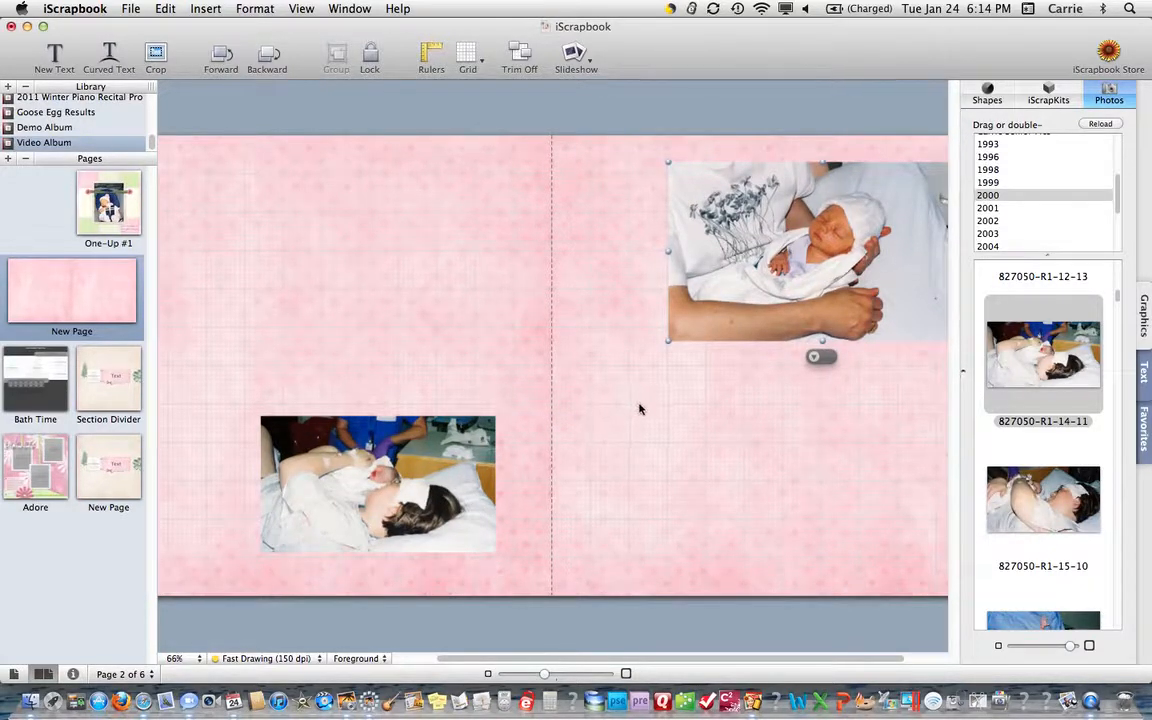
{"action": "scroll", "coordinate": [640, 408], "scroll_direction": "down", "scroll_amount": 3}
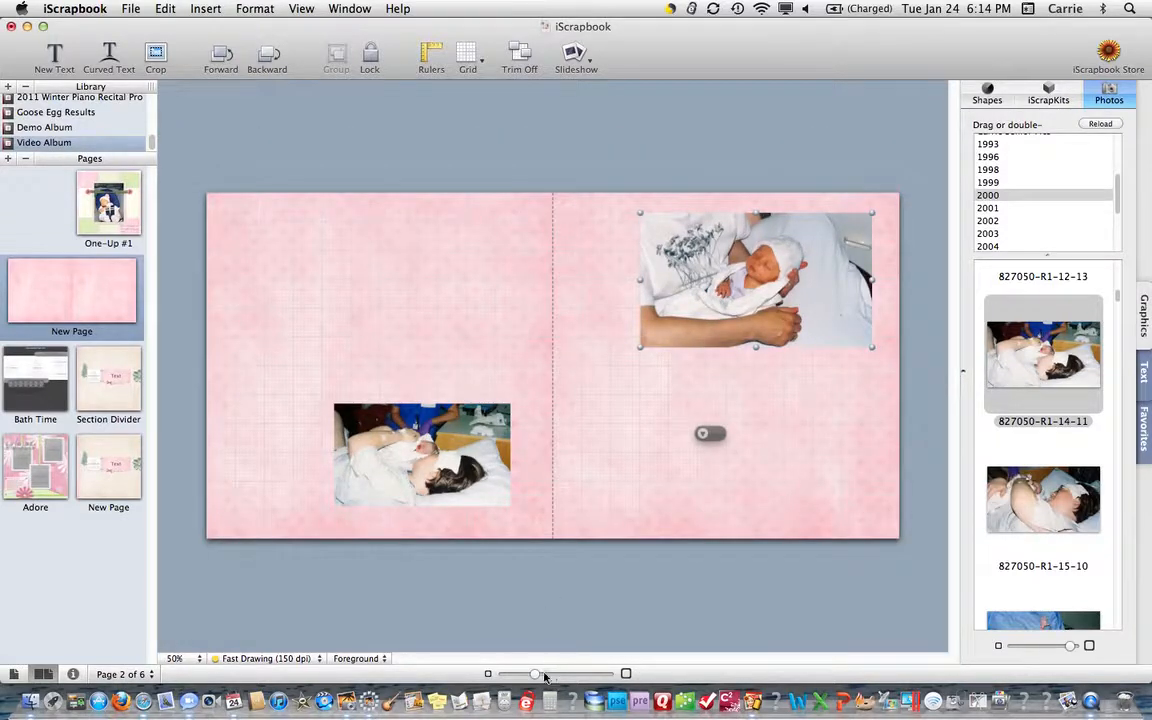
{"action": "left_click_drag", "start_coordinate": [536, 677], "coordinate": [540, 678]}
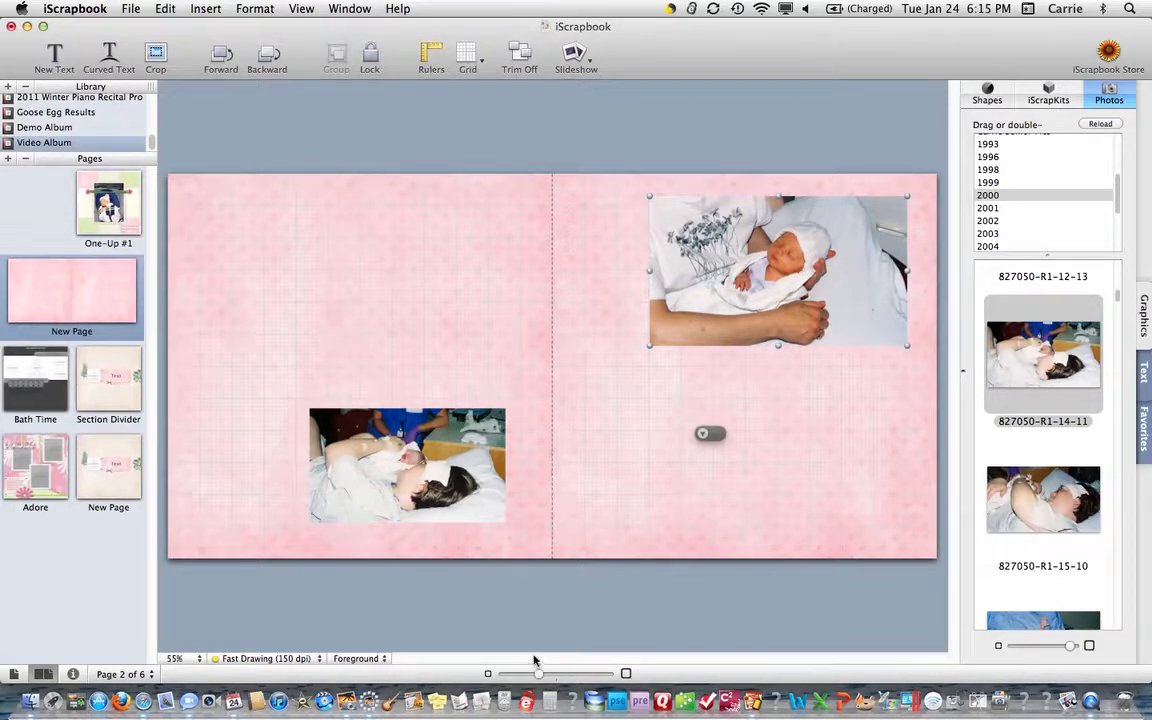
{"action": "left_click", "coordinate": [584, 199]}
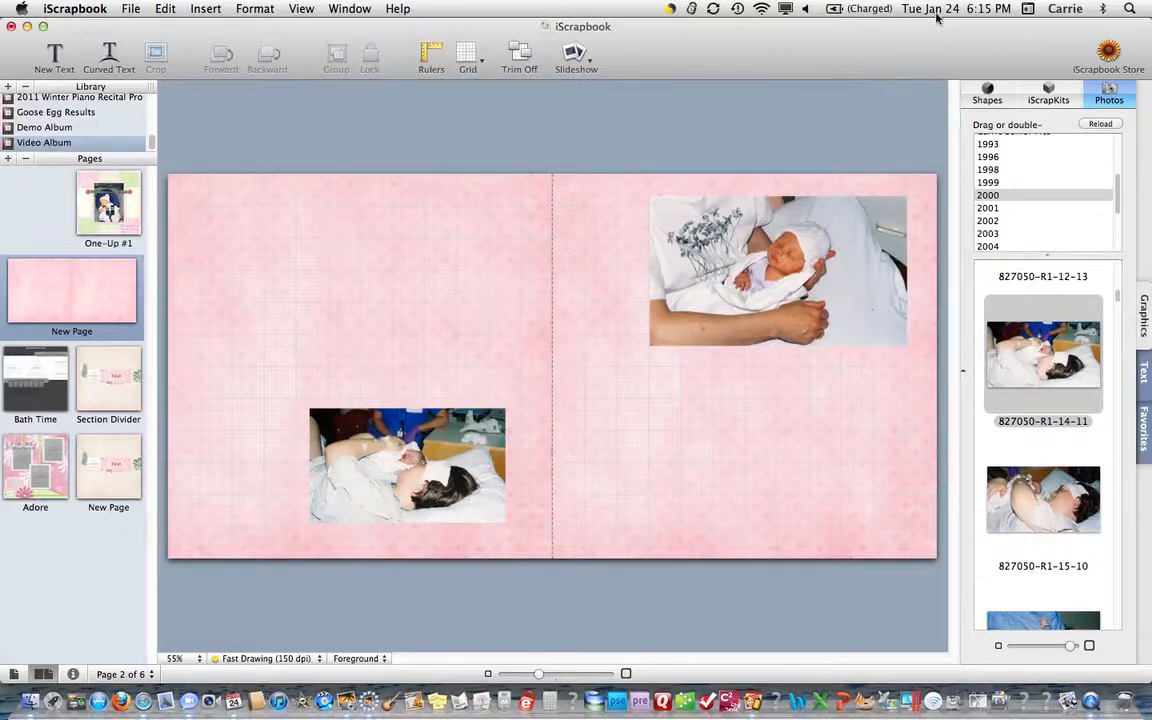
Add a circle shape below the right page's photo and set its width to 5 in with constrained proportions
{"action": "left_click", "coordinate": [987, 98]}
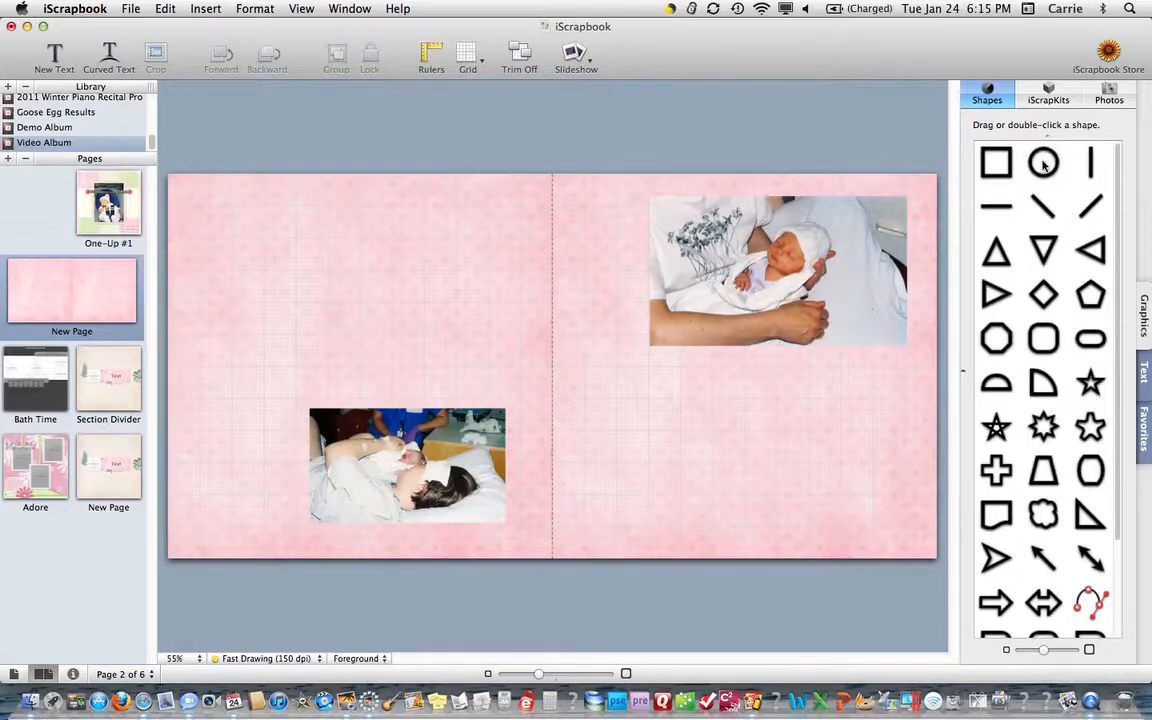
{"action": "left_click_drag", "start_coordinate": [1045, 163], "coordinate": [771, 441]}
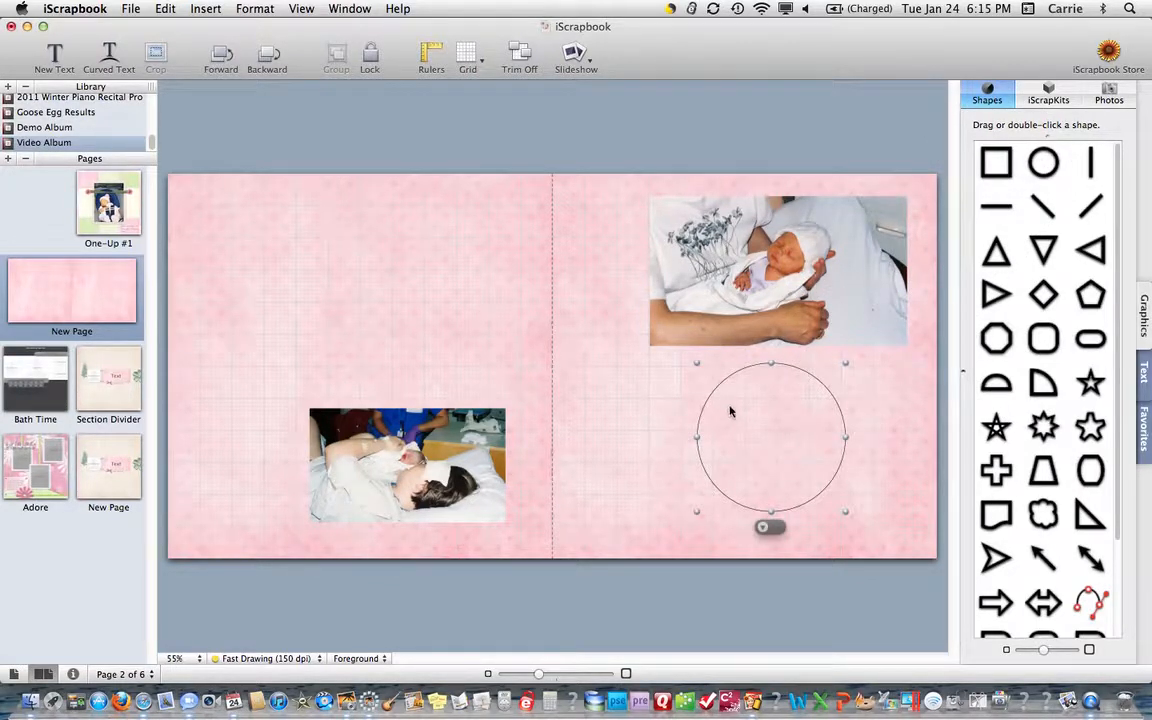
{"action": "left_click", "coordinate": [762, 528]}
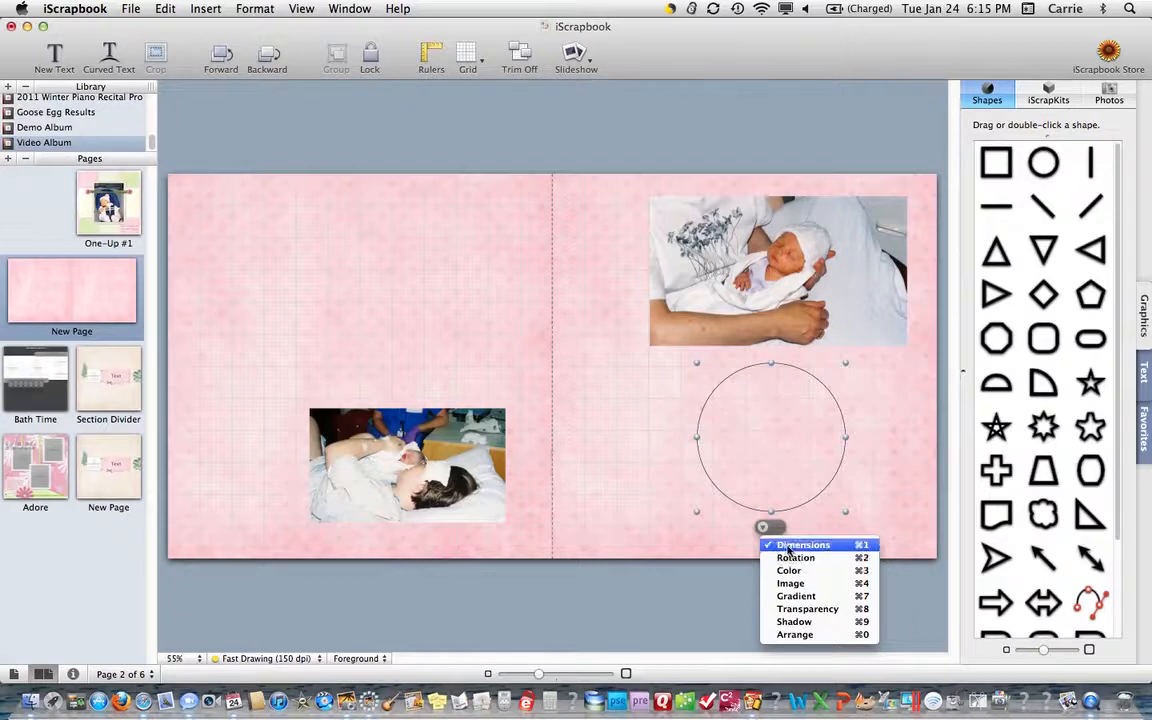
{"action": "left_click", "coordinate": [790, 546]}
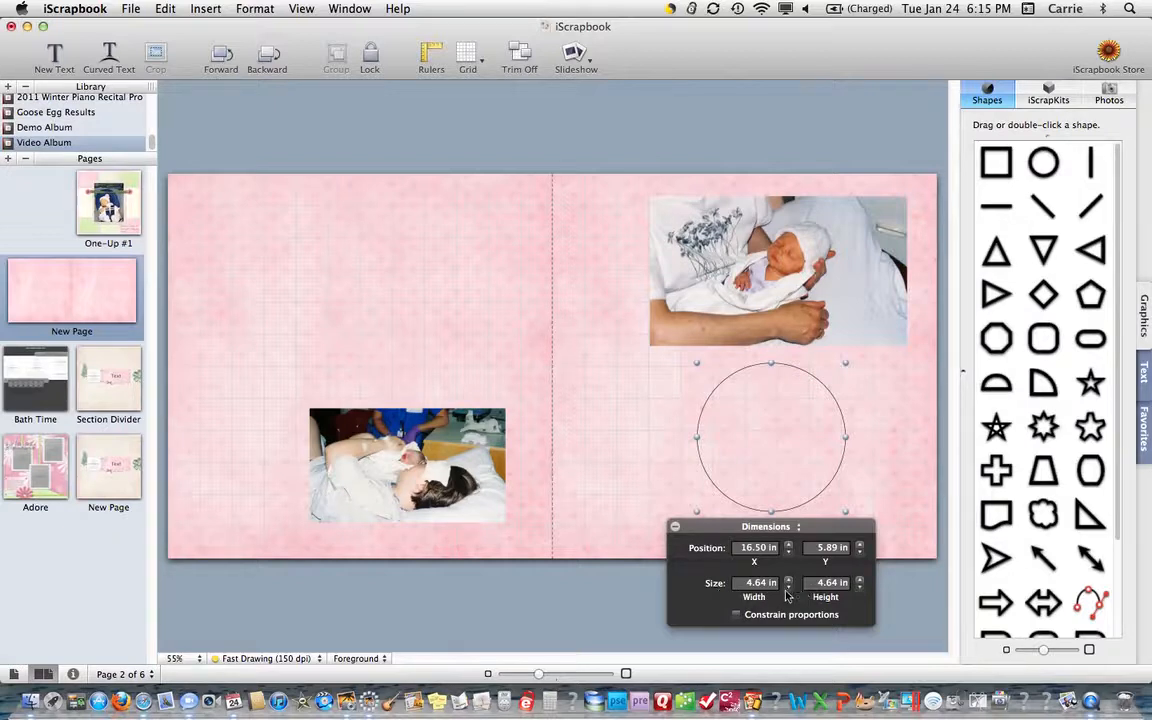
{"action": "left_click", "coordinate": [737, 615]}
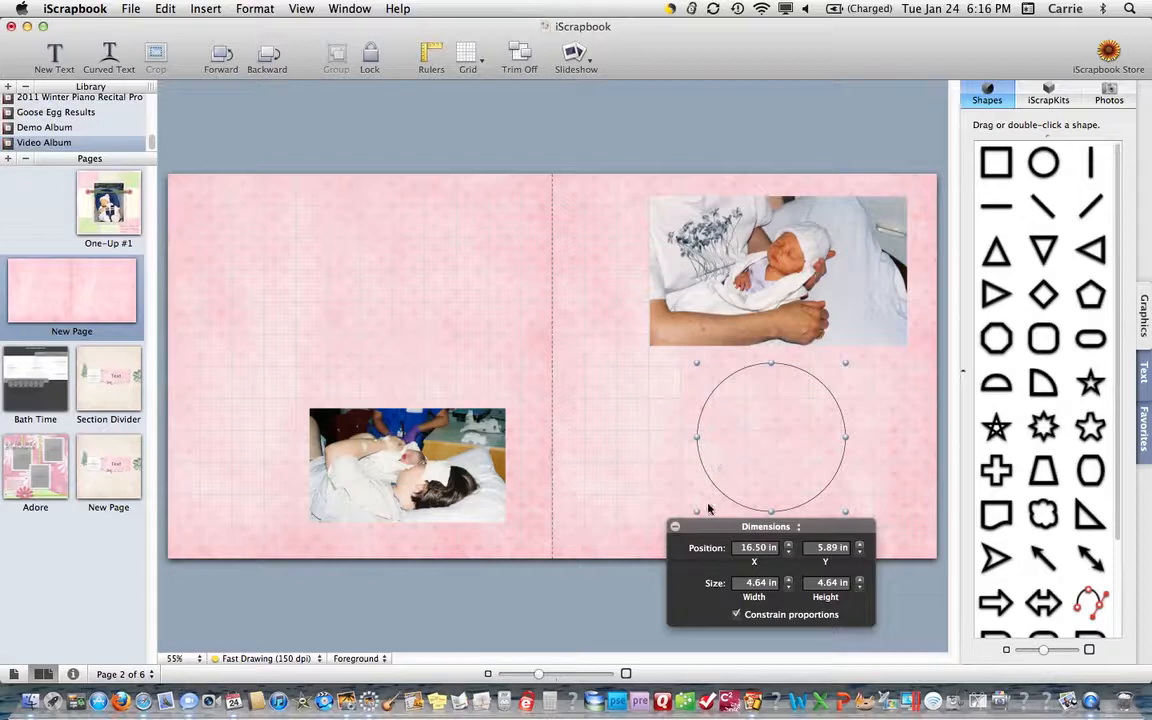
{"action": "left_click", "coordinate": [740, 582]}
{"action": "type", "text": "5"}
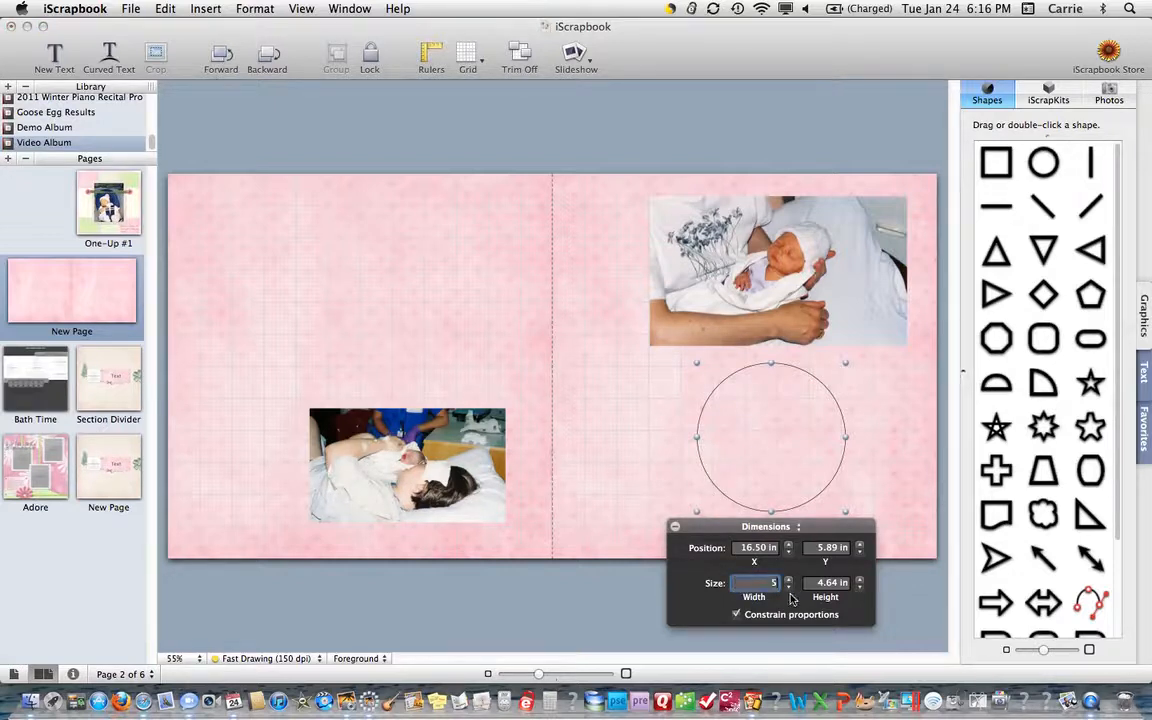
{"action": "key", "text": "Tab"}
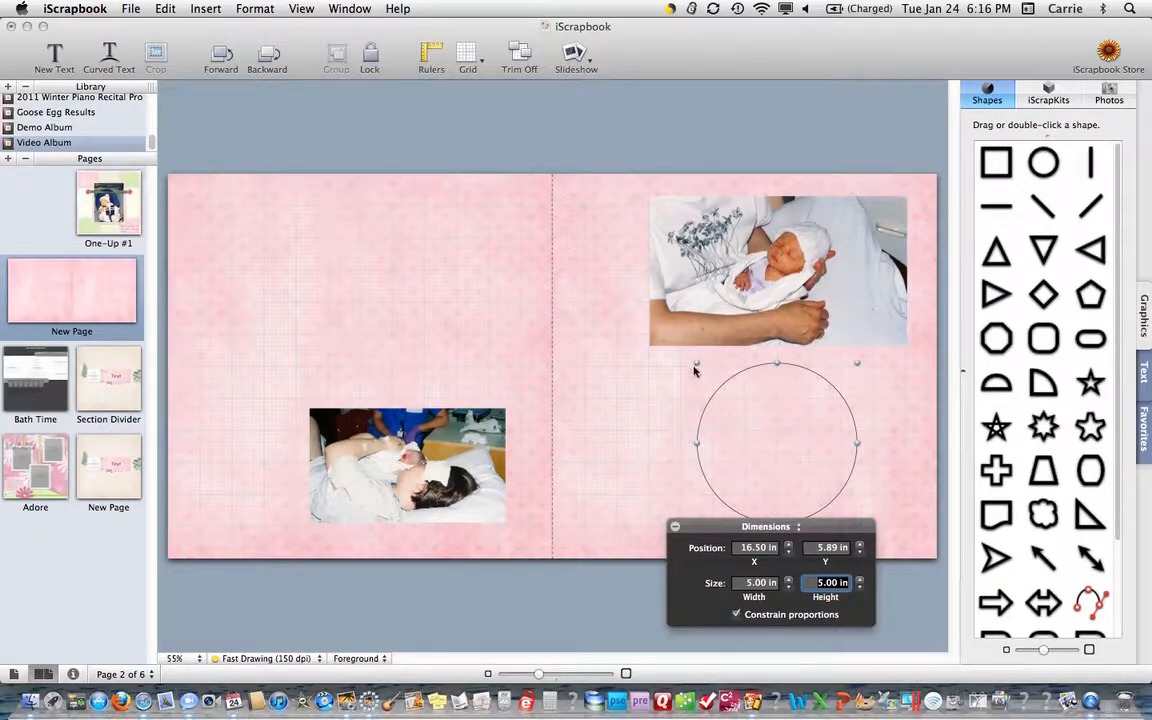
{"action": "left_click", "coordinate": [673, 527]}
Move the circle closer to the center fold and define it as a Photo placeholder with the prompt "Drag Photo Here"
{"action": "left_click_drag", "start_coordinate": [738, 450], "coordinate": [631, 457]}
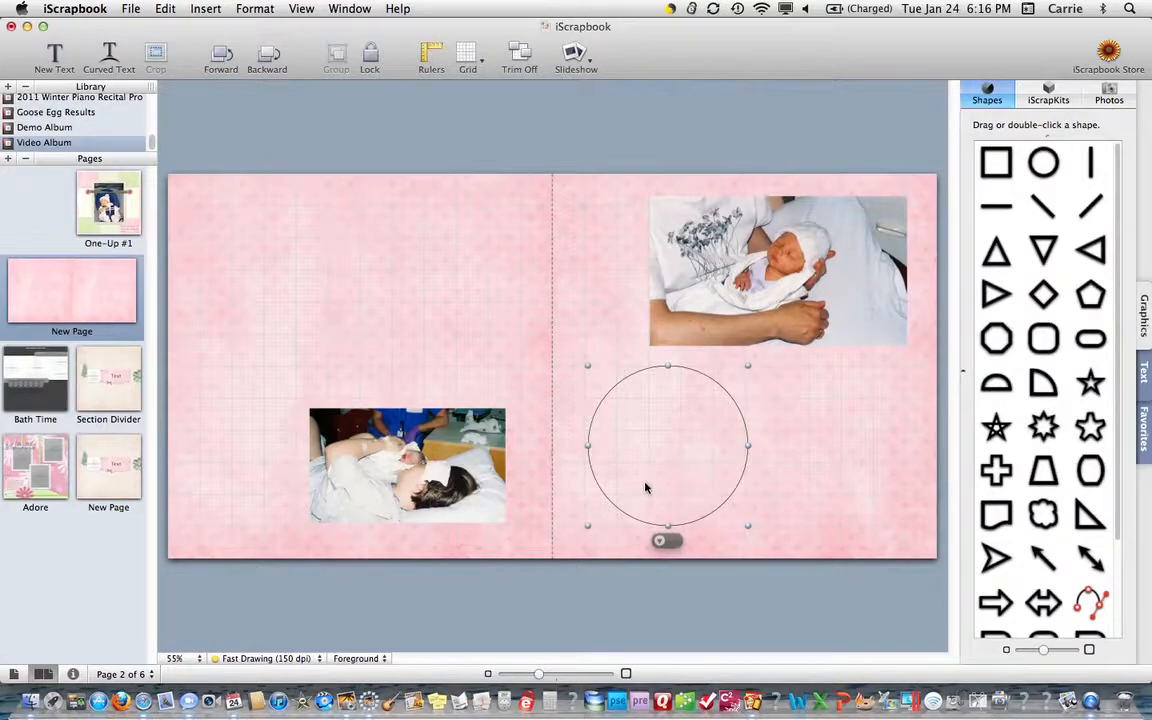
{"action": "left_click", "coordinate": [661, 542]}
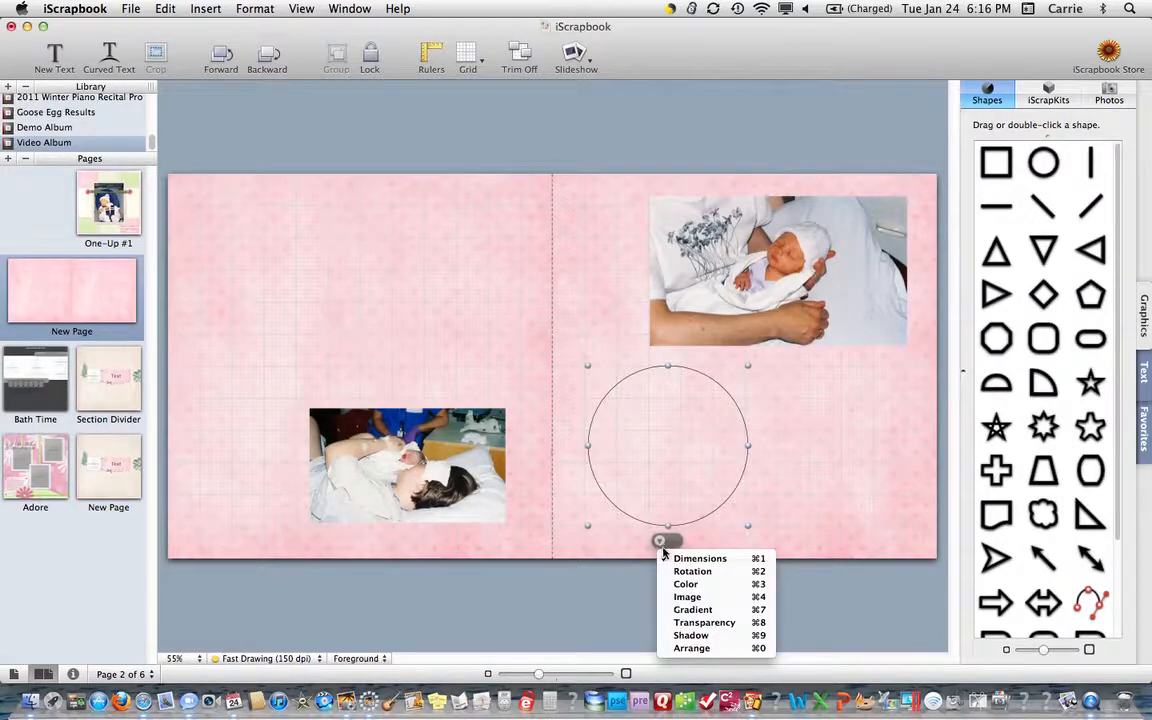
{"action": "left_click", "coordinate": [703, 597]}
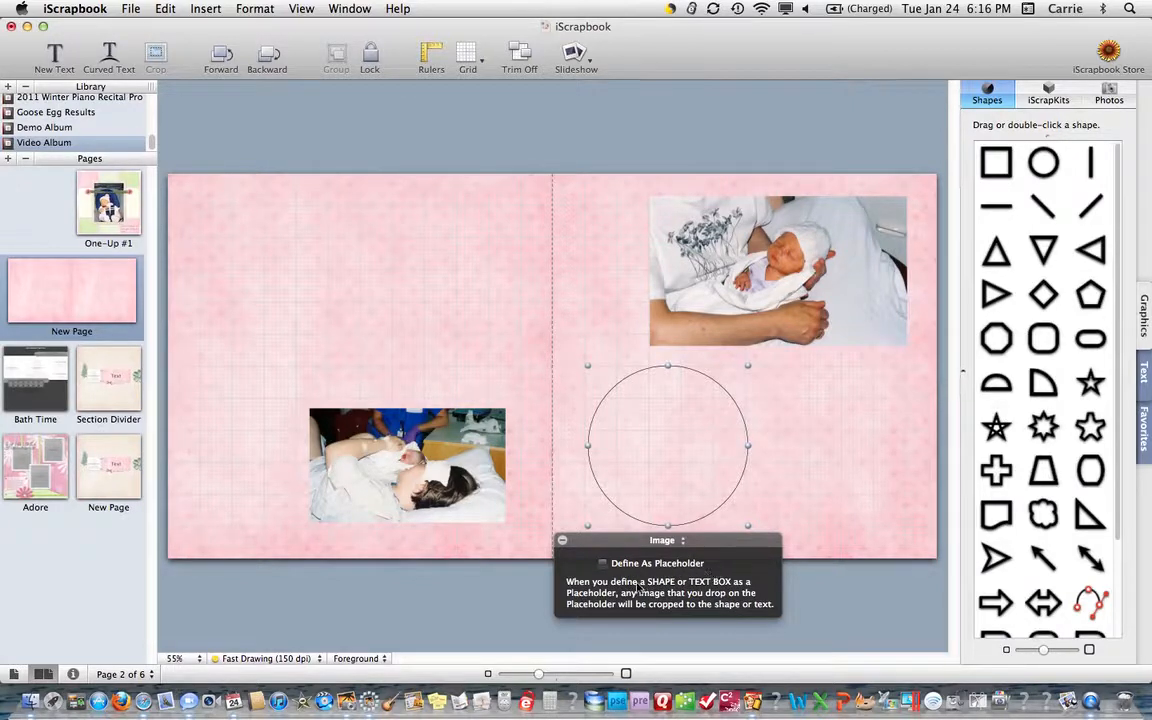
{"action": "left_click", "coordinate": [603, 565]}
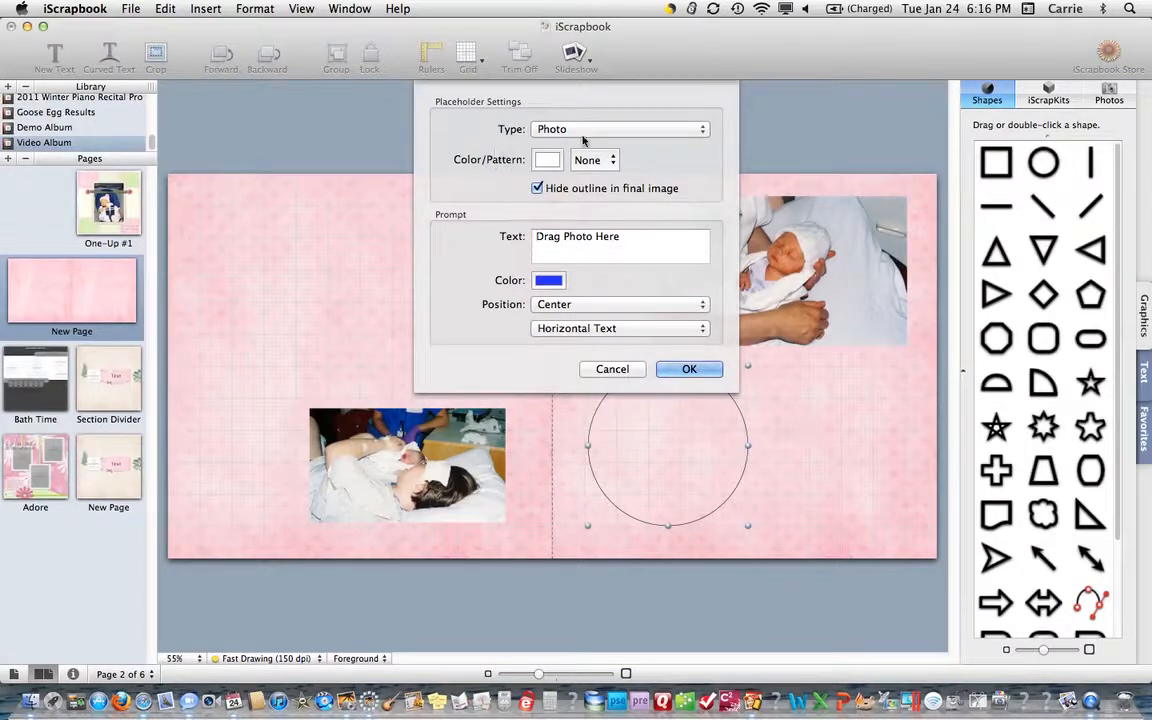
{"action": "left_click", "coordinate": [697, 130]}
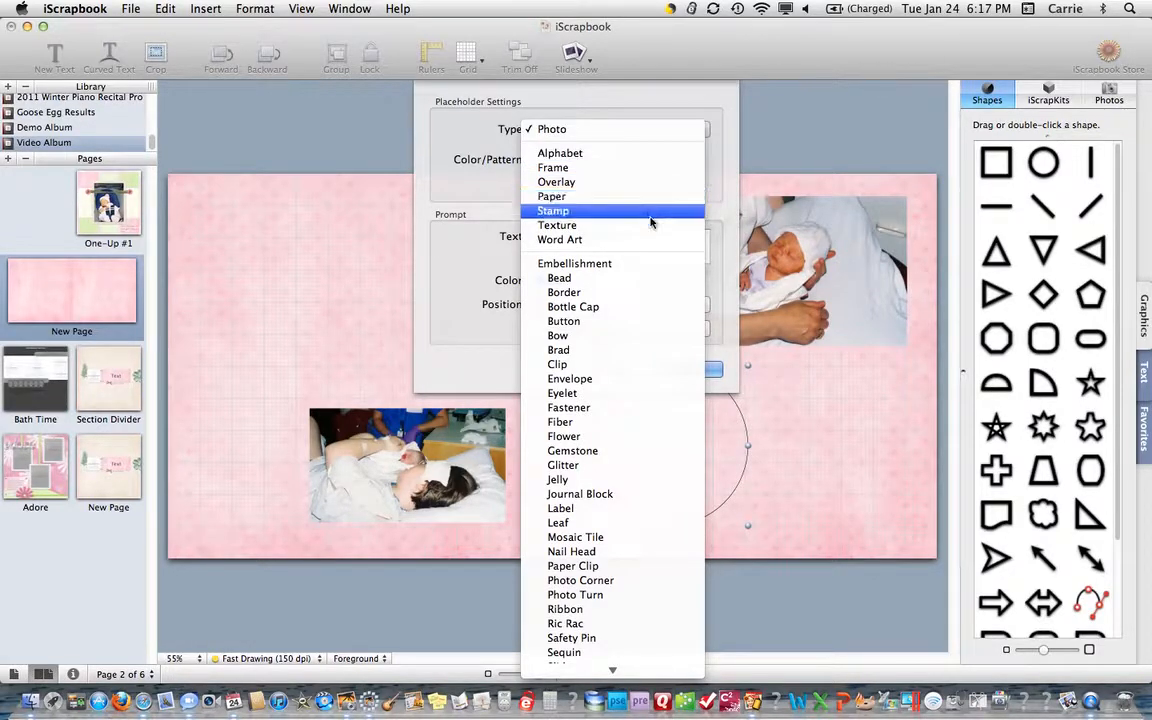
{"action": "left_click", "coordinate": [572, 128]}
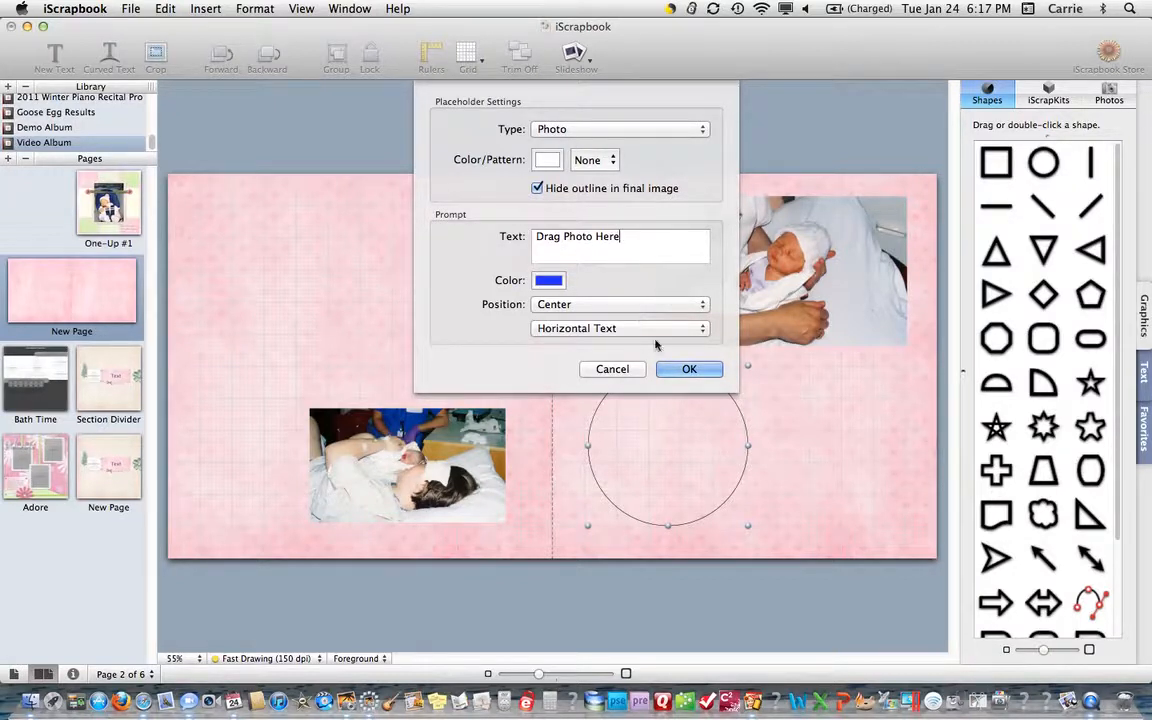
{"action": "left_click", "coordinate": [678, 370]}
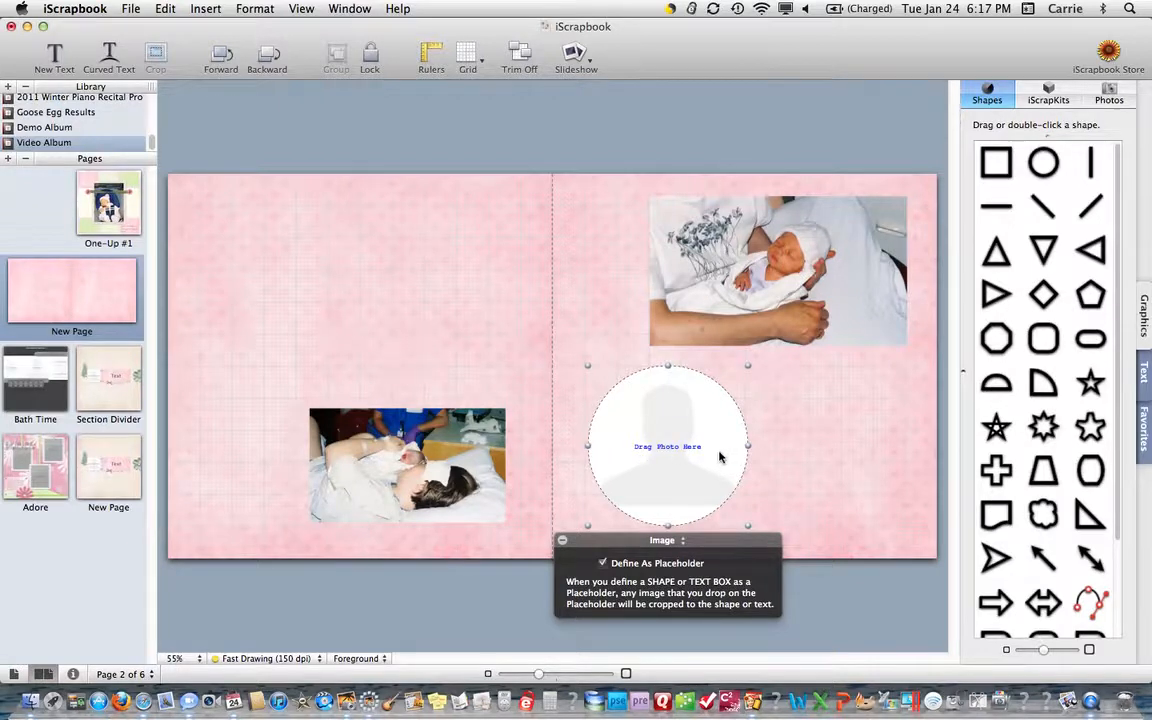
{"action": "left_click", "coordinate": [561, 542]}
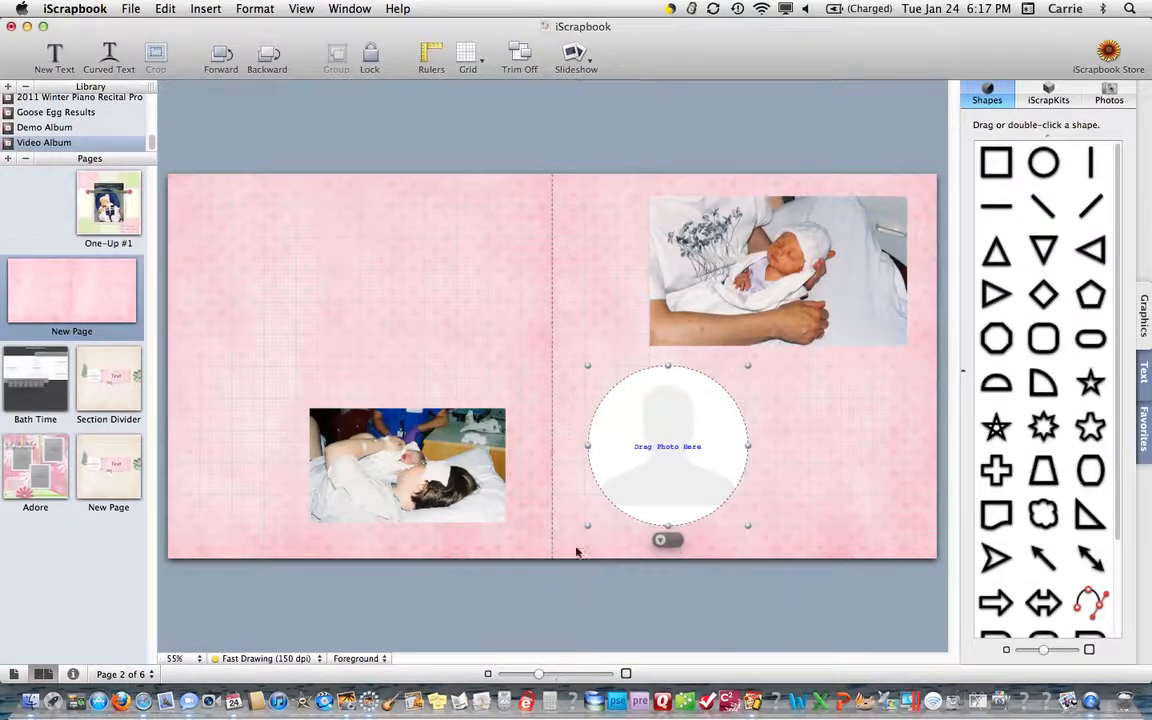
Switch to Finder and place Abbey.jpg from the Desktop folder into the circular photo placeholder in iScrapbook
{"action": "left_click", "coordinate": [31, 702]}
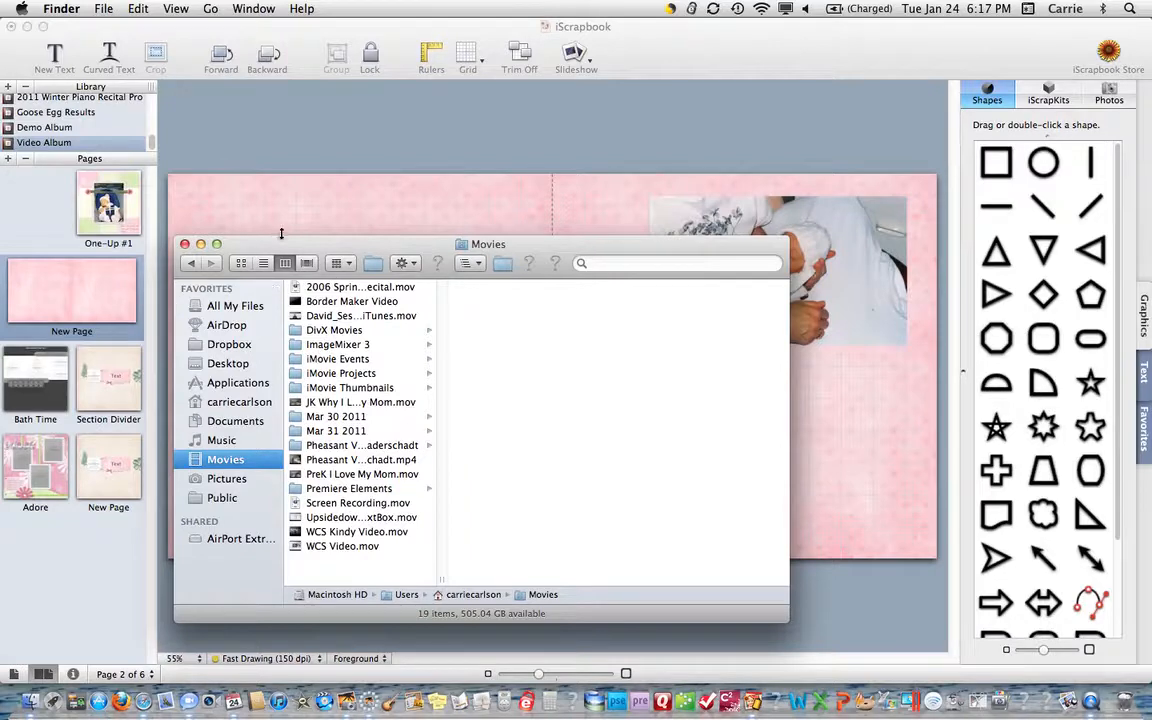
{"action": "left_click_drag", "start_coordinate": [296, 245], "coordinate": [120, 57]}
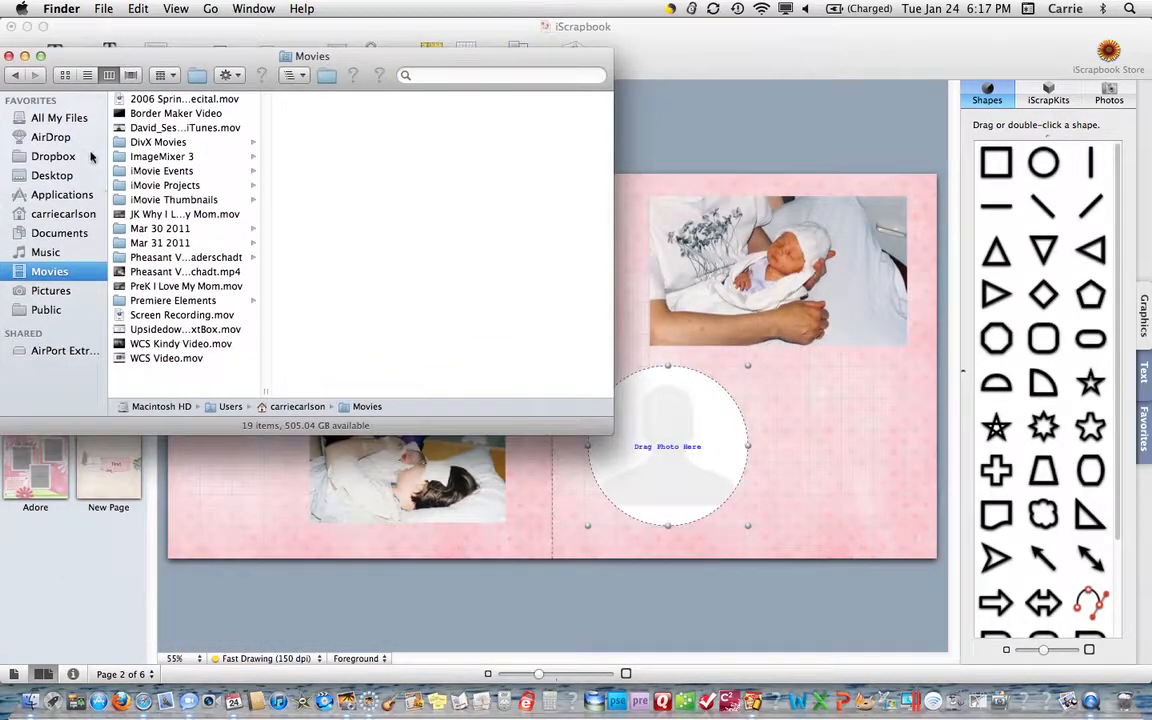
{"action": "left_click", "coordinate": [52, 176]}
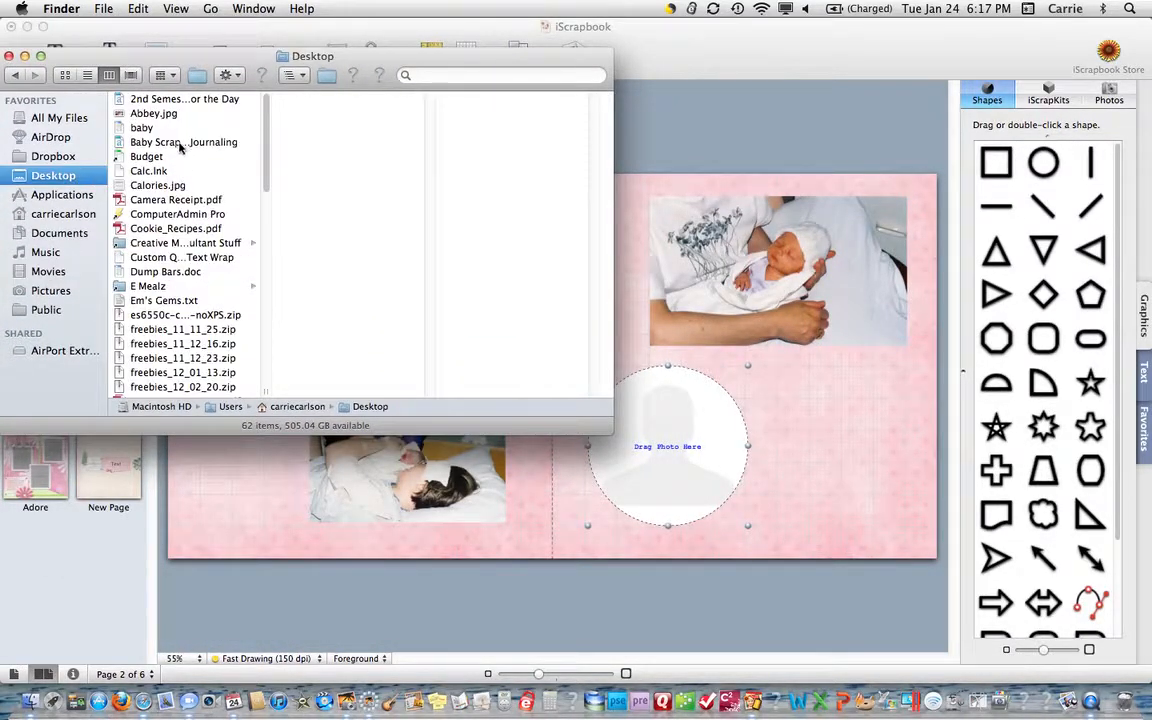
{"action": "left_click_drag", "start_coordinate": [141, 117], "coordinate": [665, 466]}
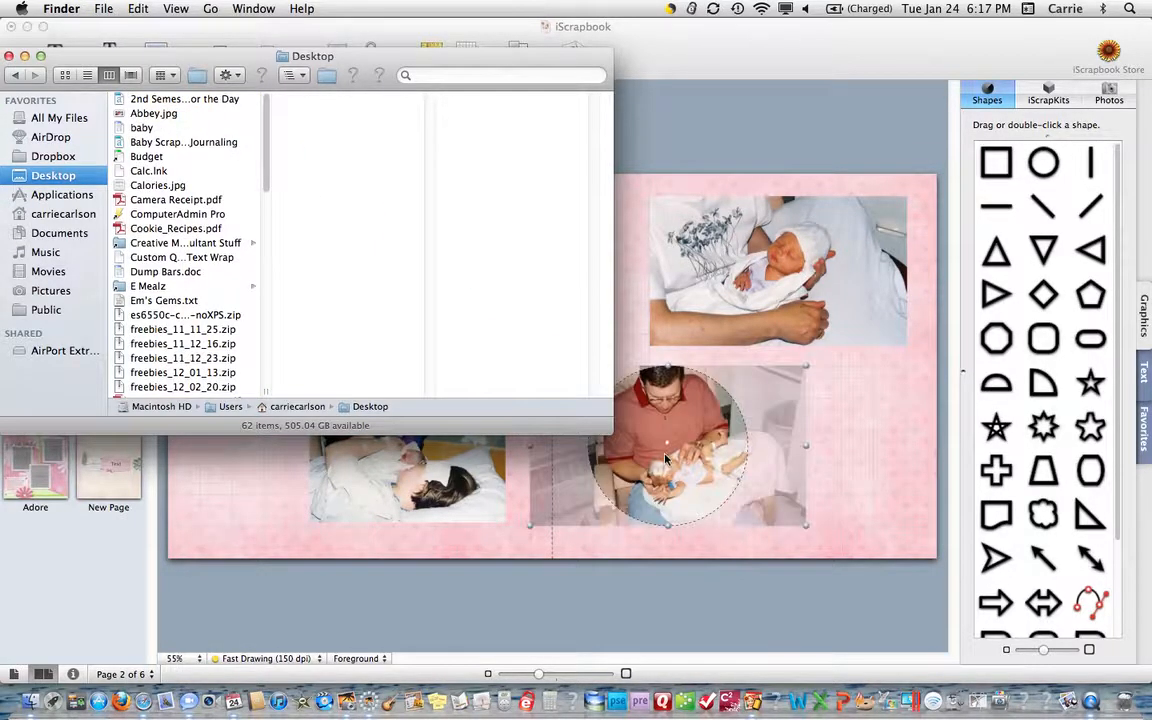
{"action": "left_click", "coordinate": [676, 458]}
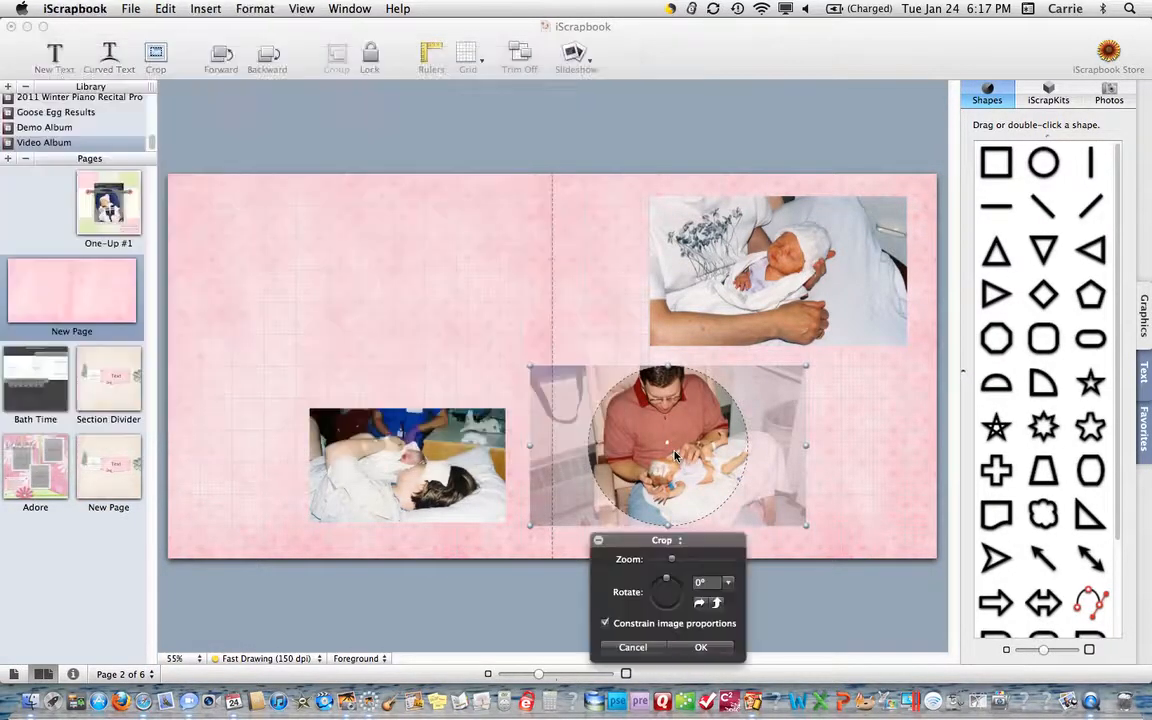